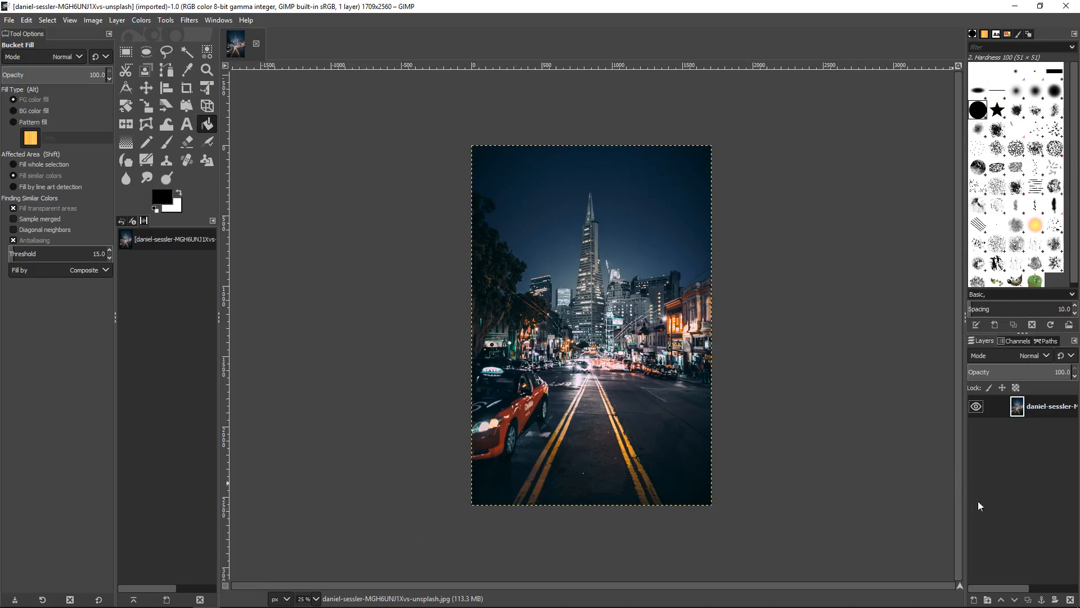
Add a new transparent layer above the photo and fill it with black using Bucket Fill
{"action": "left_click", "coordinate": [974, 600]}
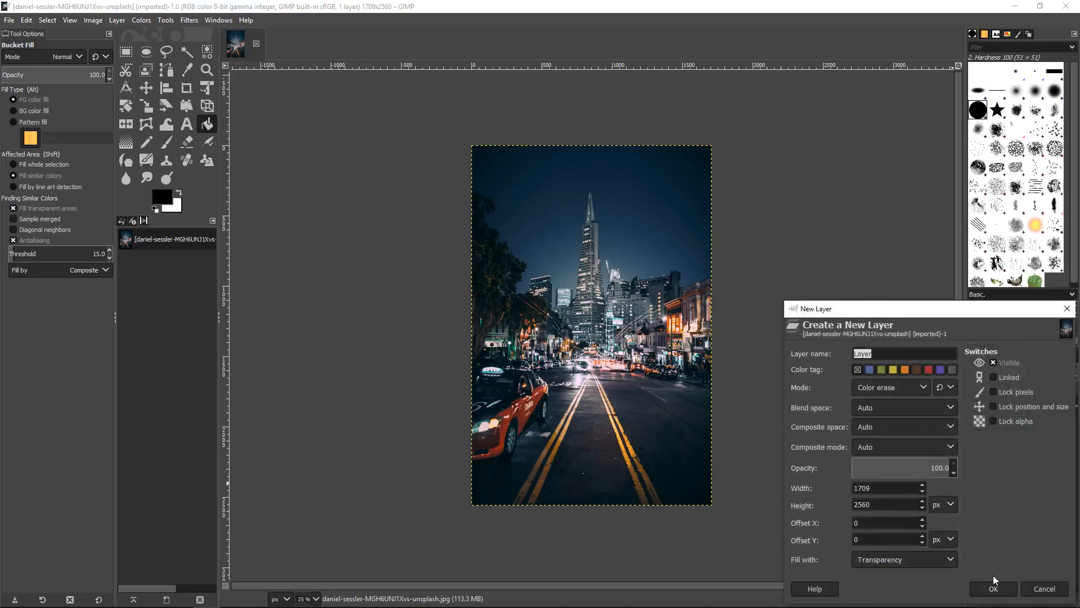
{"action": "left_click", "coordinate": [994, 589]}
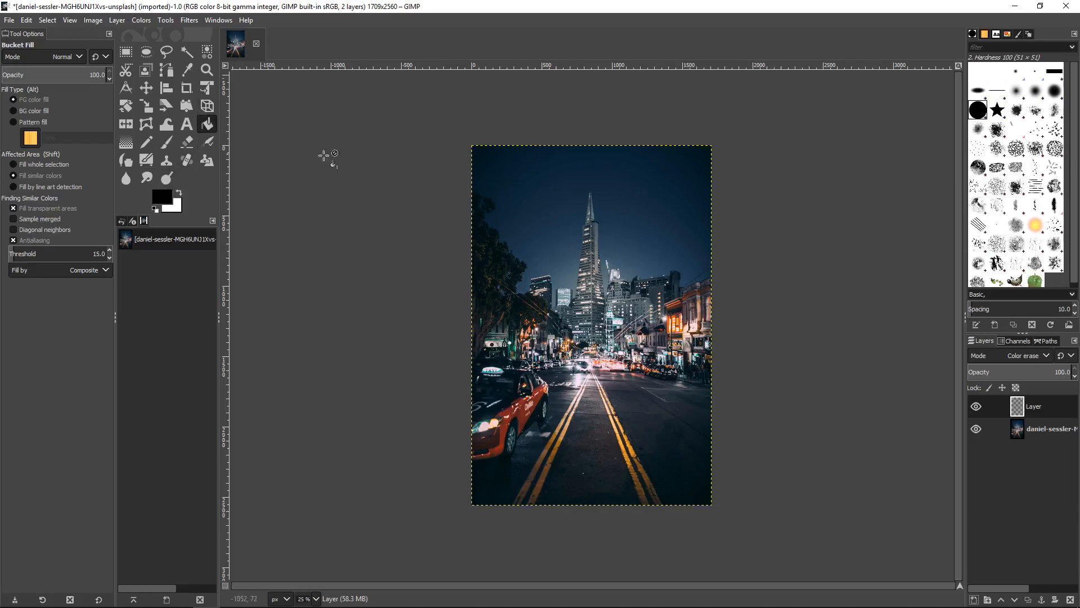
{"action": "left_click", "coordinate": [559, 229]}
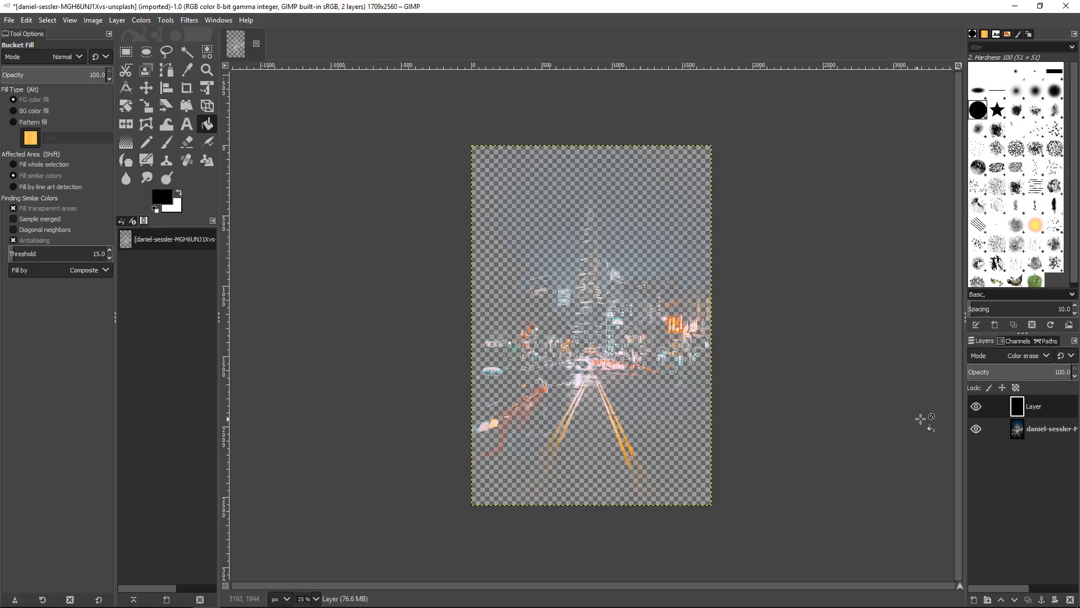
Hide the photo layer and apply HSV Noise to the black layer with Dulling 8 and Value 1.000
{"action": "left_click", "coordinate": [976, 430]}
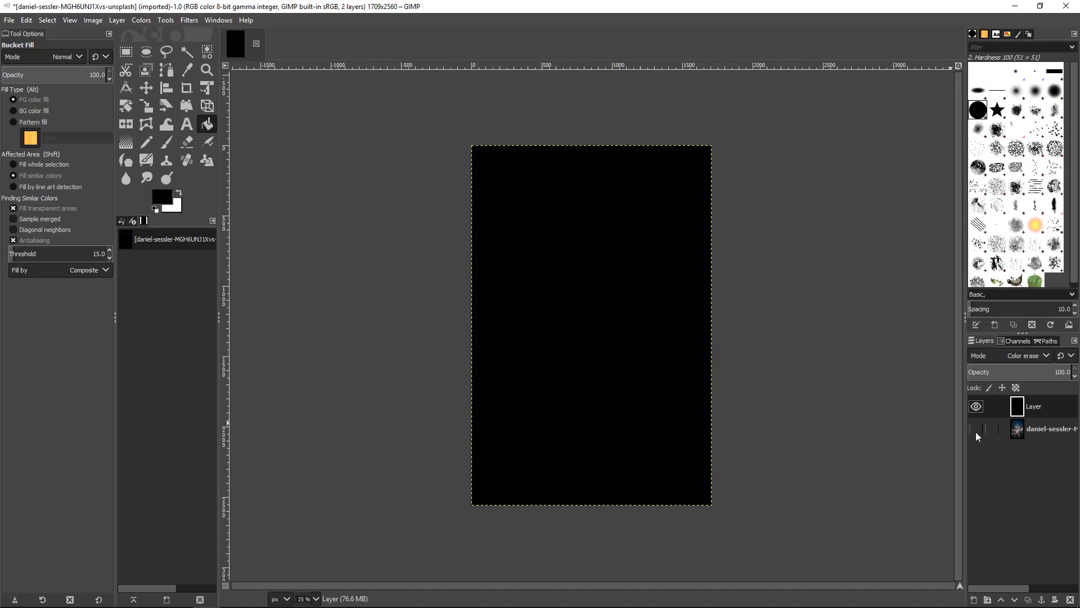
{"action": "left_click", "coordinate": [189, 20]}
{"action": "mouse_move", "coordinate": [235, 134]}
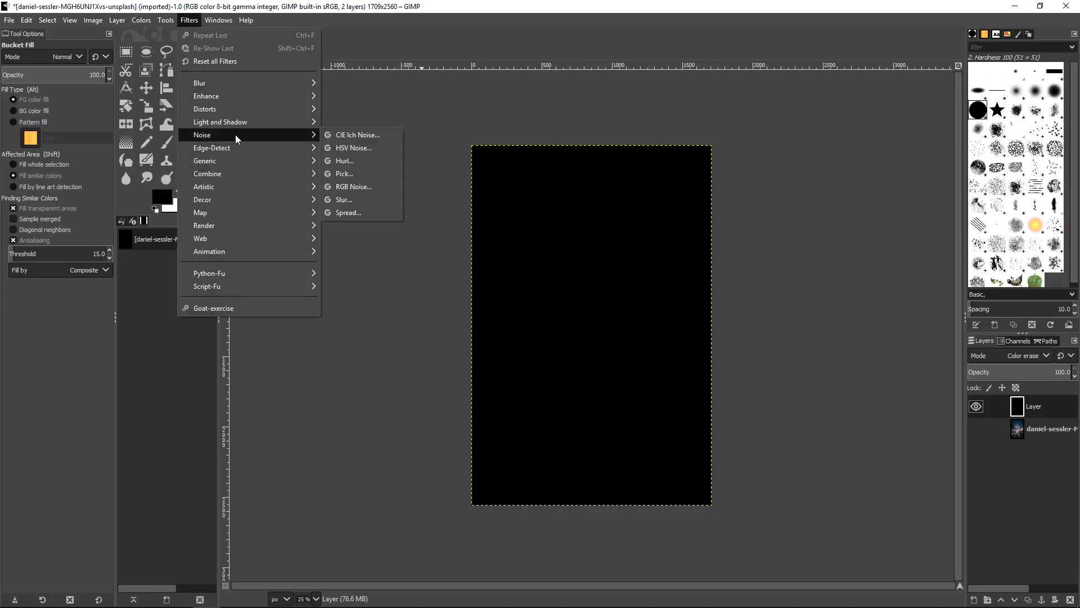
{"action": "left_click", "coordinate": [377, 150]}
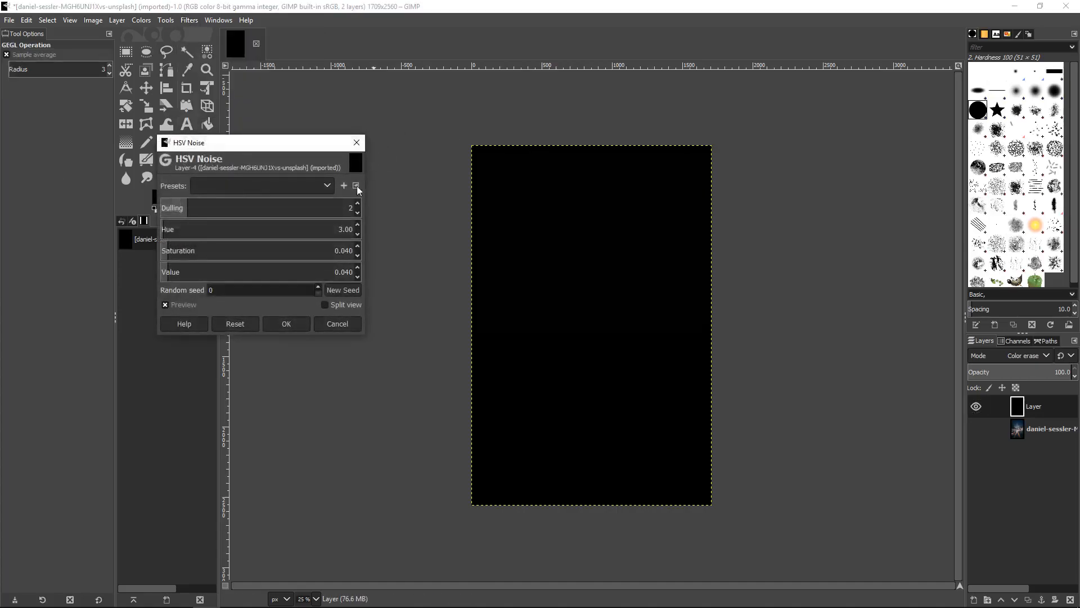
{"action": "left_click_drag", "start_coordinate": [259, 211], "coordinate": [772, 91]}
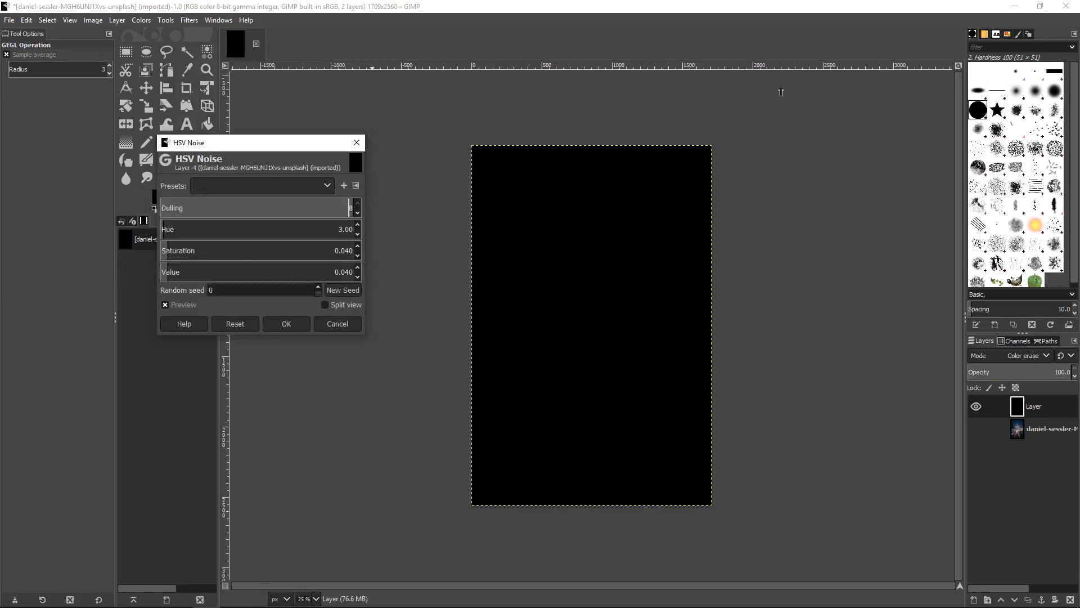
{"action": "left_click_drag", "start_coordinate": [197, 277], "coordinate": [359, 275]}
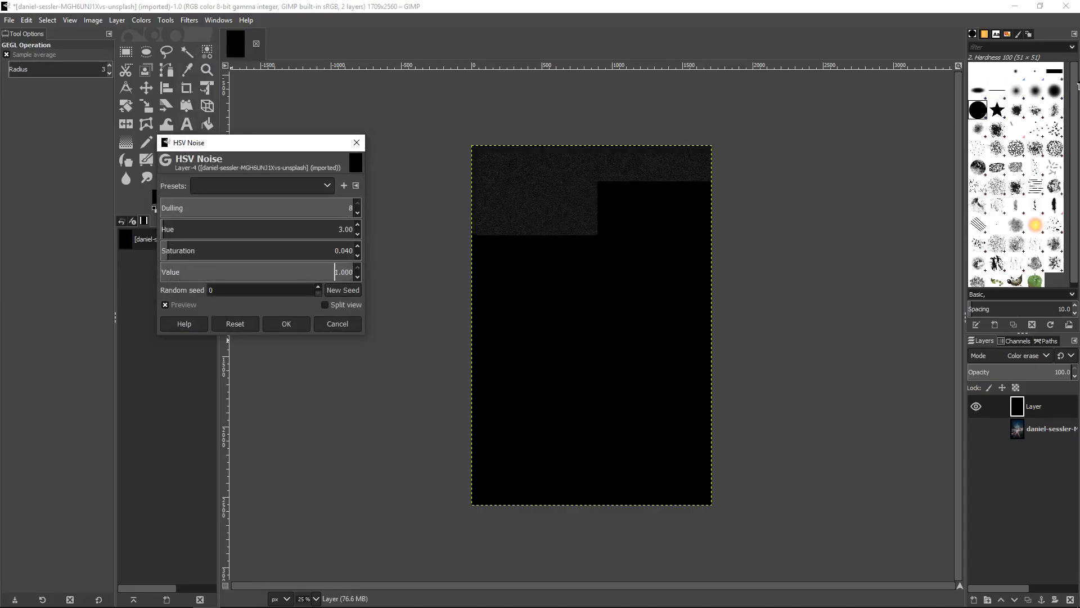
{"action": "left_click", "coordinate": [294, 325]}
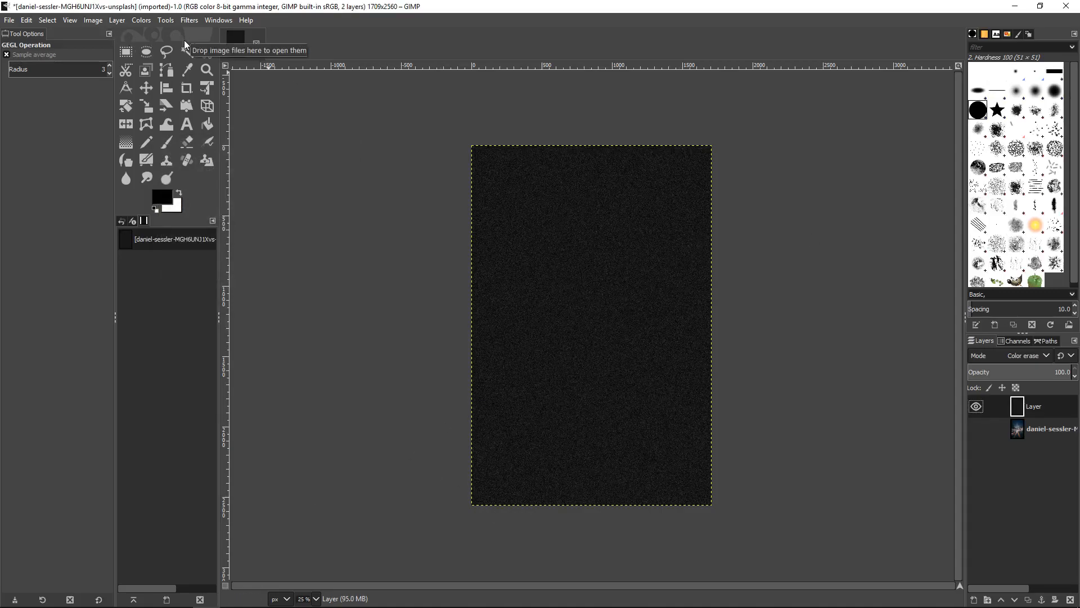
Apply a Gaussian Blur to the noise layer with Size X and Size Y of 1.00
{"action": "left_click", "coordinate": [189, 19]}
{"action": "mouse_move", "coordinate": [217, 98]}
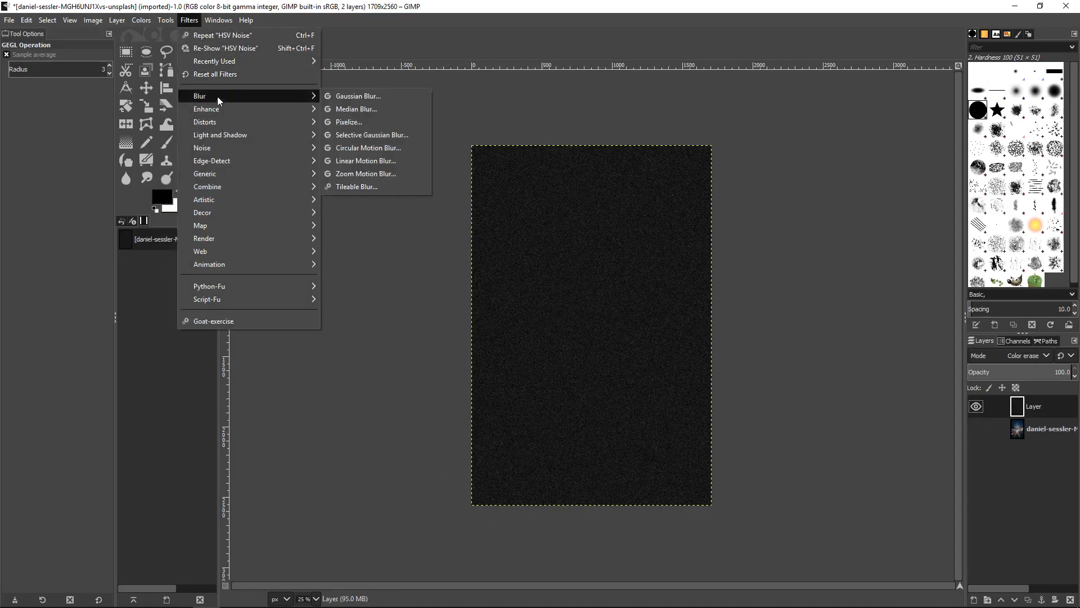
{"action": "left_click", "coordinate": [381, 100]}
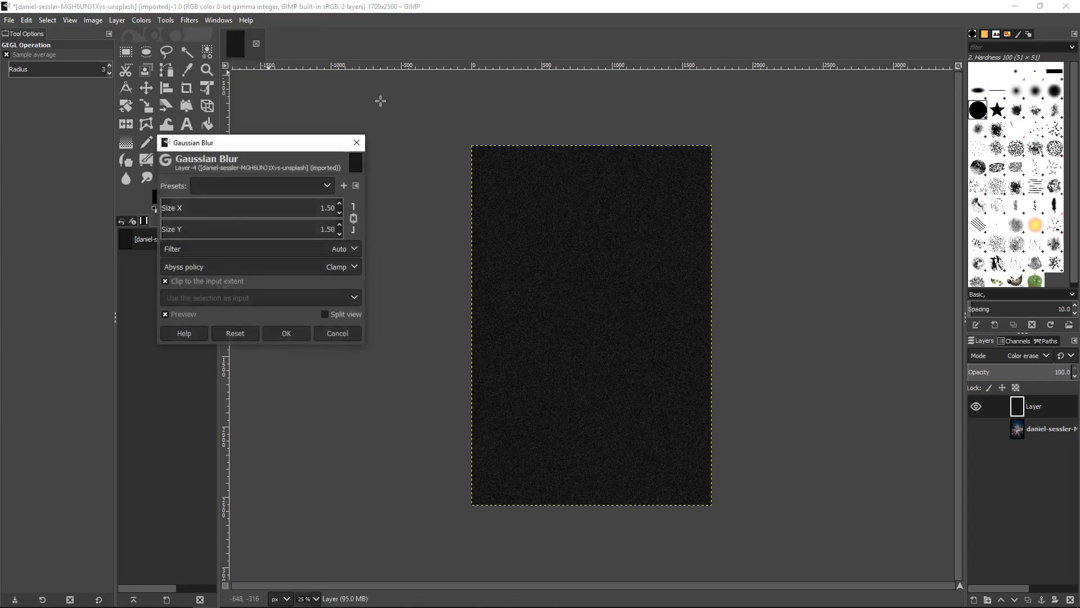
{"action": "left_click", "coordinate": [339, 203]}
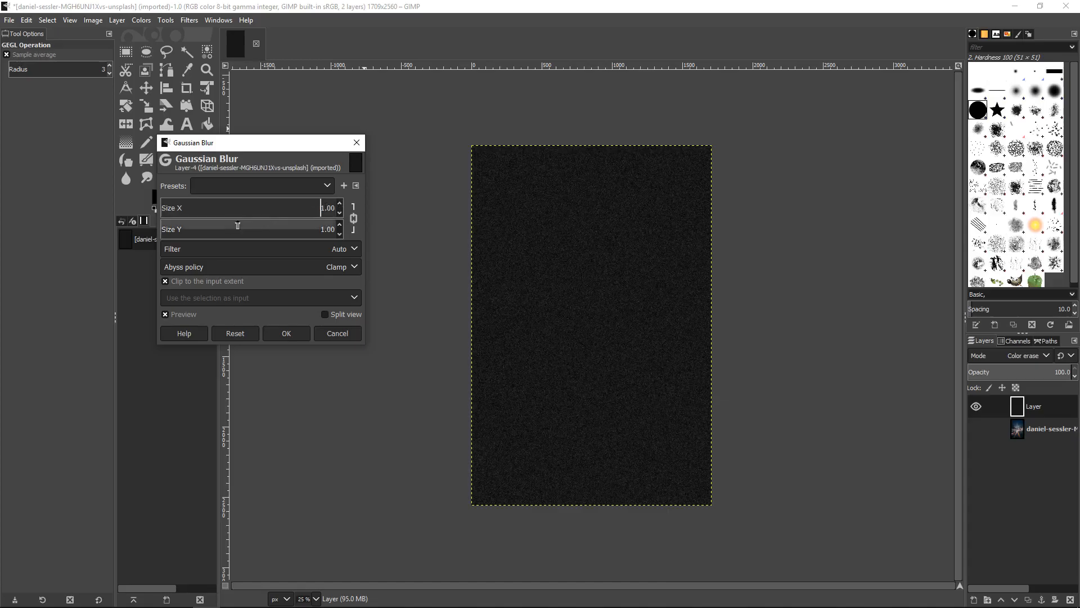
{"action": "left_click", "coordinate": [297, 332]}
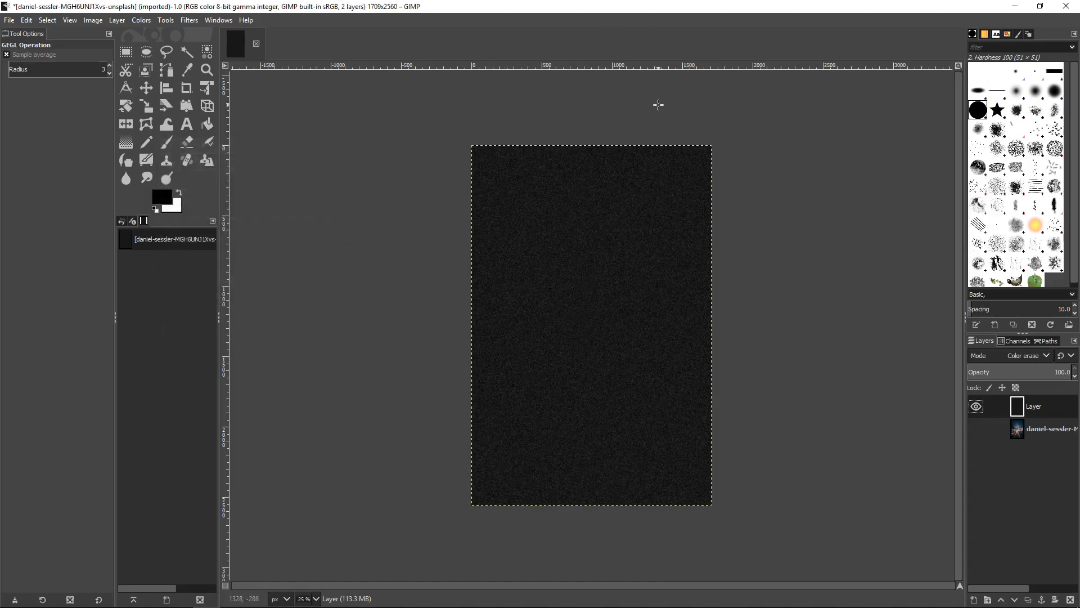
Adjust the noise layer's Levels with a low input of 20, a reduced gamma and a strongly lowered high input to isolate sparse stars
{"action": "left_click", "coordinate": [141, 22]}
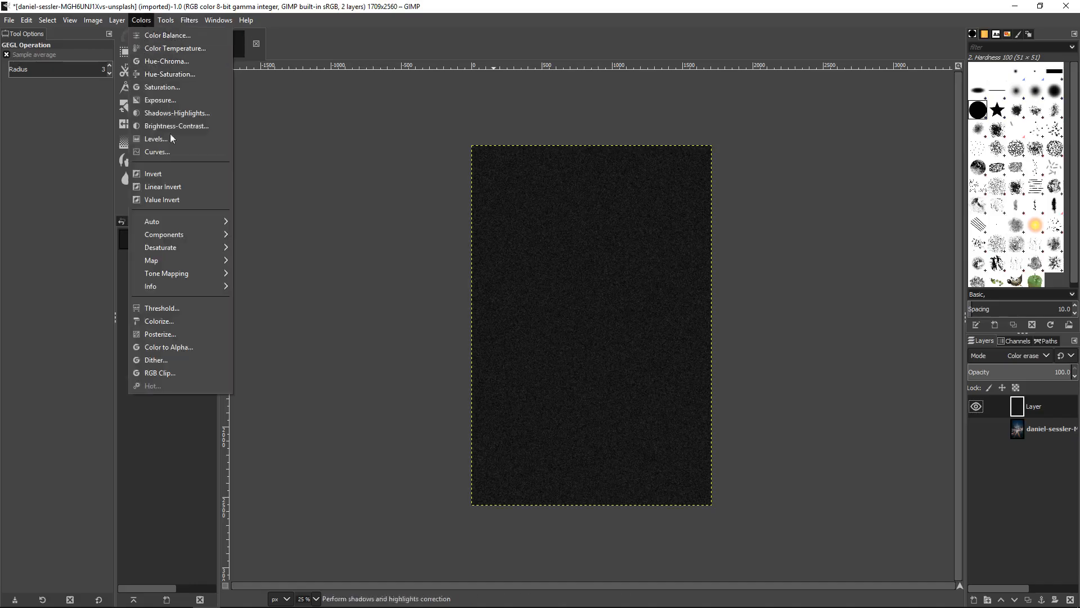
{"action": "left_click", "coordinate": [167, 140]}
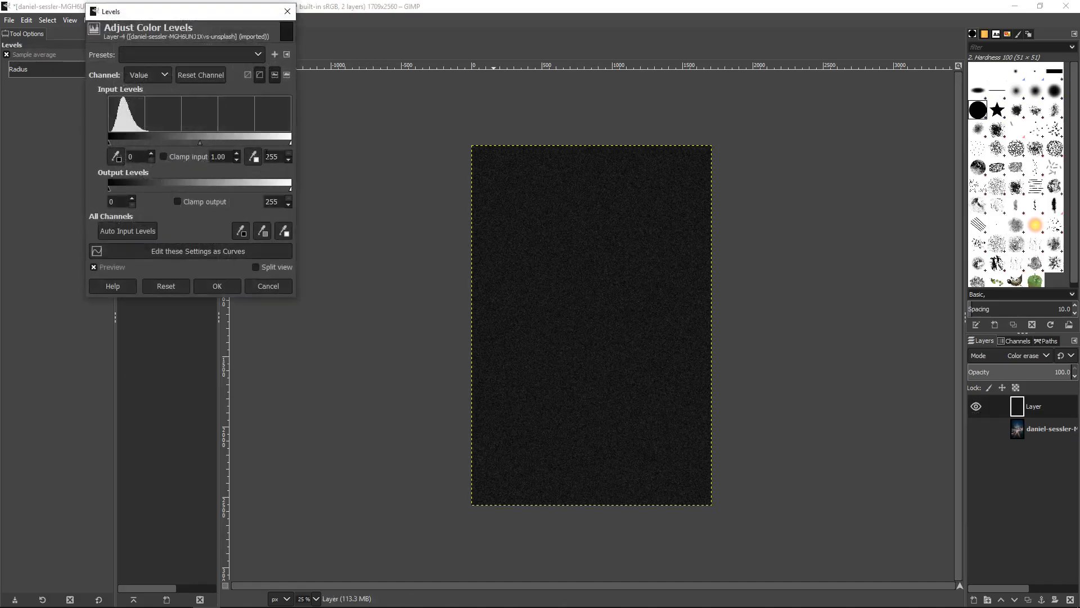
{"action": "left_click_drag", "start_coordinate": [287, 139], "coordinate": [227, 141]}
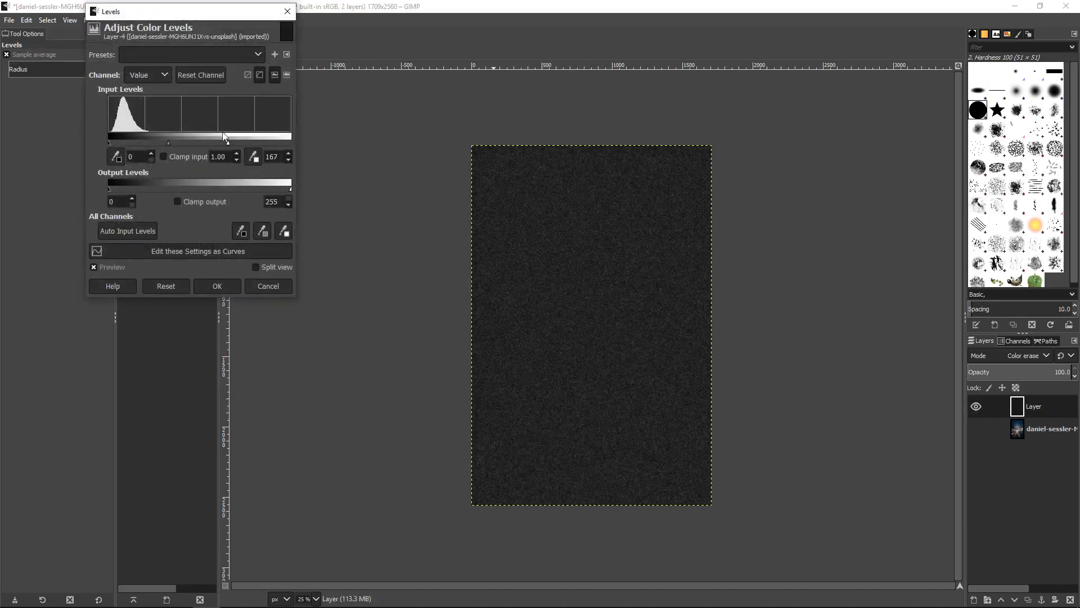
{"action": "left_click_drag", "start_coordinate": [117, 137], "coordinate": [116, 136]}
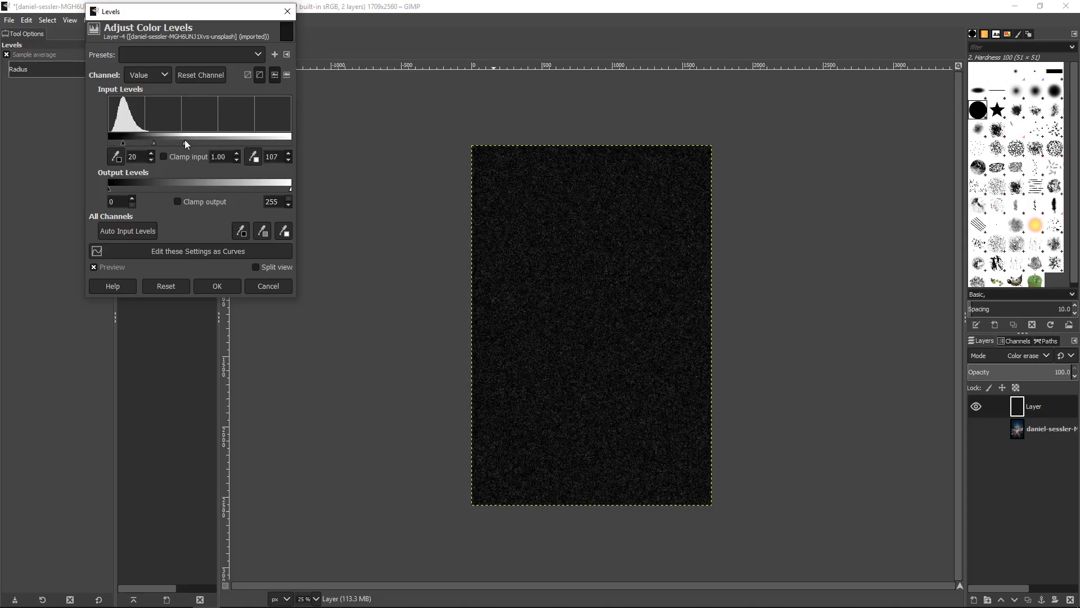
{"action": "left_click_drag", "start_coordinate": [154, 137], "coordinate": [159, 144]}
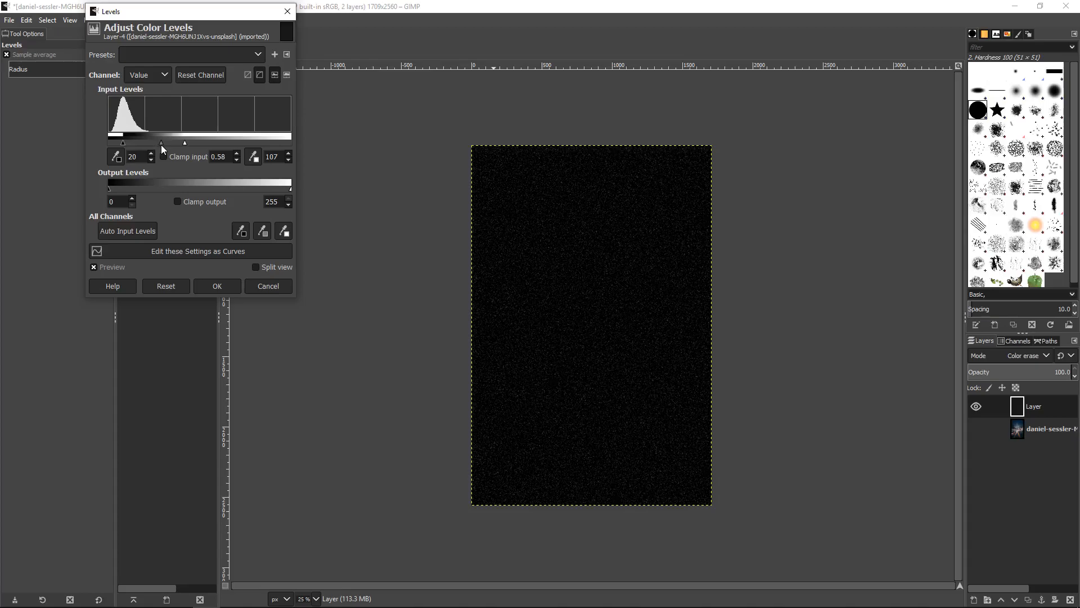
{"action": "left_click_drag", "start_coordinate": [190, 140], "coordinate": [154, 137]}
{"action": "left_click", "coordinate": [277, 287]}
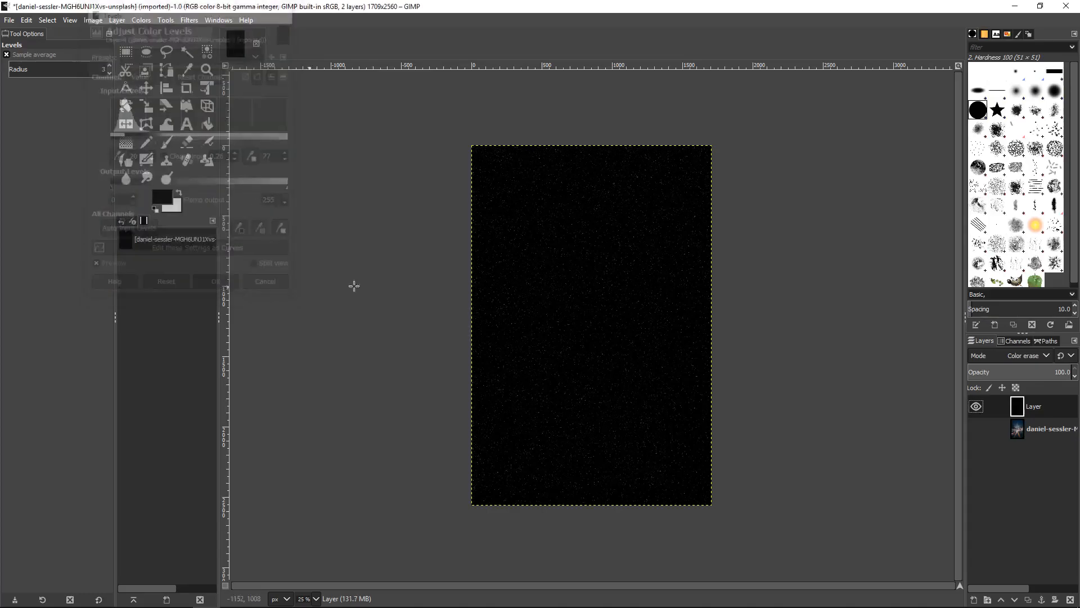
Show the photo layer again and set the star layer's blend mode to Screen
{"action": "left_click", "coordinate": [969, 420]}
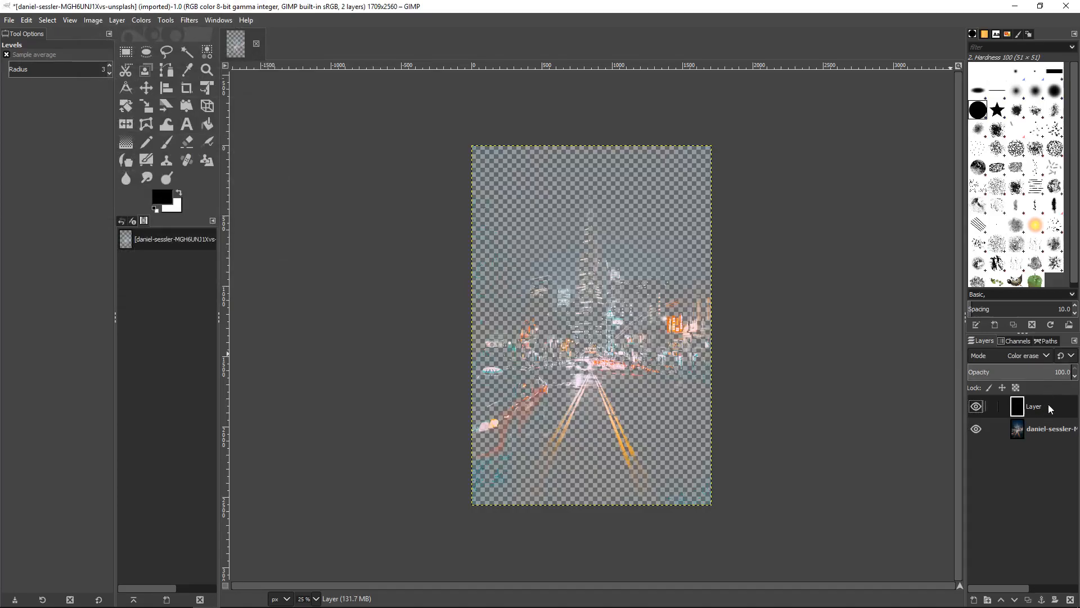
{"action": "left_click", "coordinate": [1044, 356]}
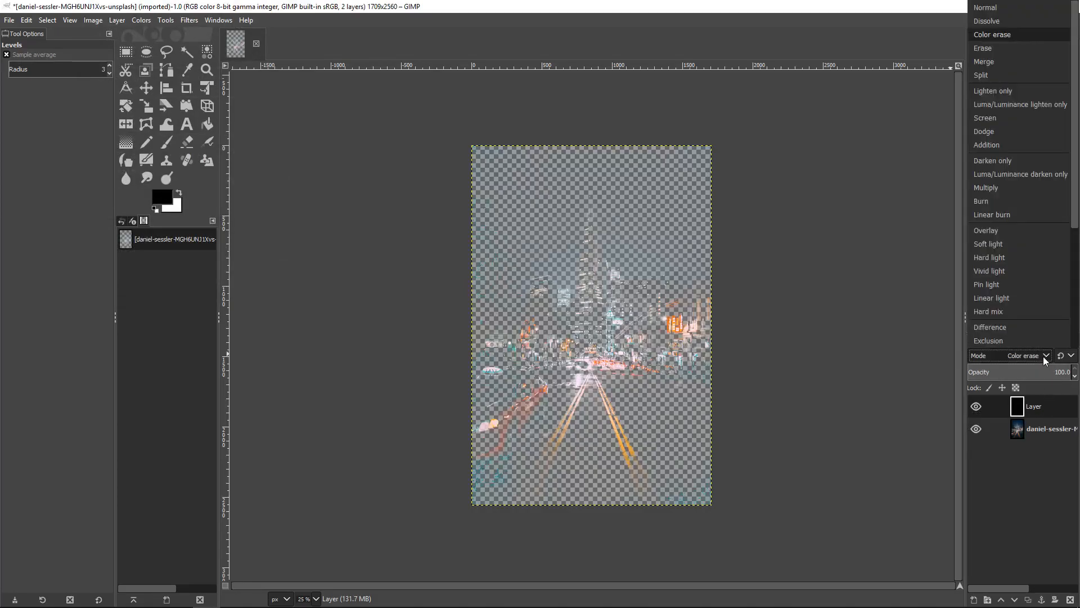
{"action": "left_click", "coordinate": [1004, 123]}
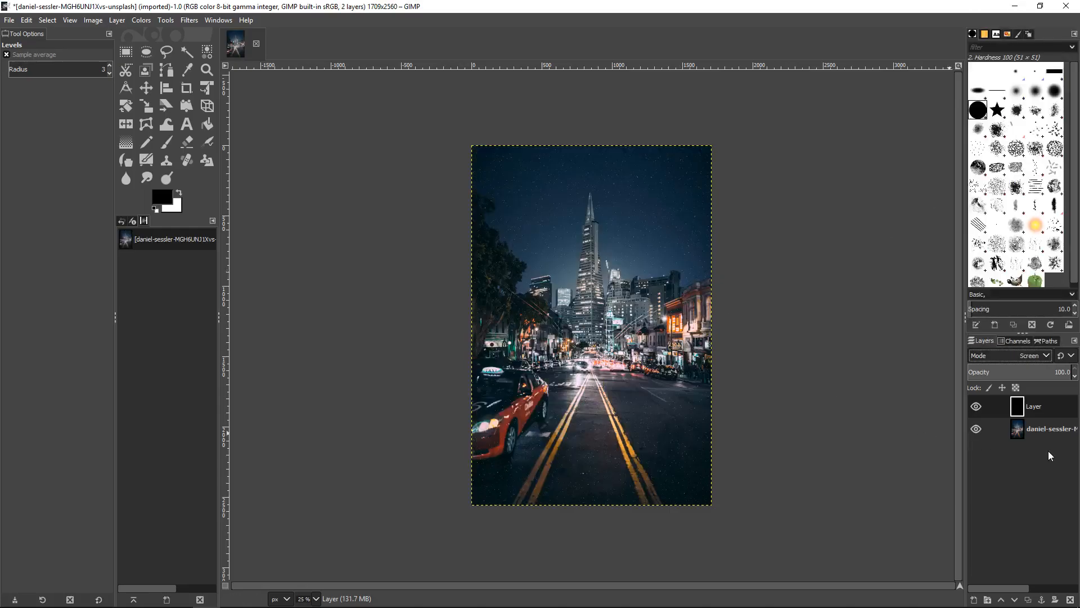
Preview the star effect by toggling the star layer's visibility and nudging its opacity down and up
{"action": "left_click", "coordinate": [977, 406]}
{"action": "left_click", "coordinate": [1076, 376]}
{"action": "scroll", "coordinate": [1076, 382], "scroll_direction": "down", "scroll_amount": 7}
{"action": "left_click", "coordinate": [1075, 377]}
{"action": "left_click", "coordinate": [1075, 376]}
{"action": "left_click", "coordinate": [1075, 368]}
Add another transparent layer in Normal mode on top and fill it with black using Bucket Fill
{"action": "left_click", "coordinate": [974, 600]}
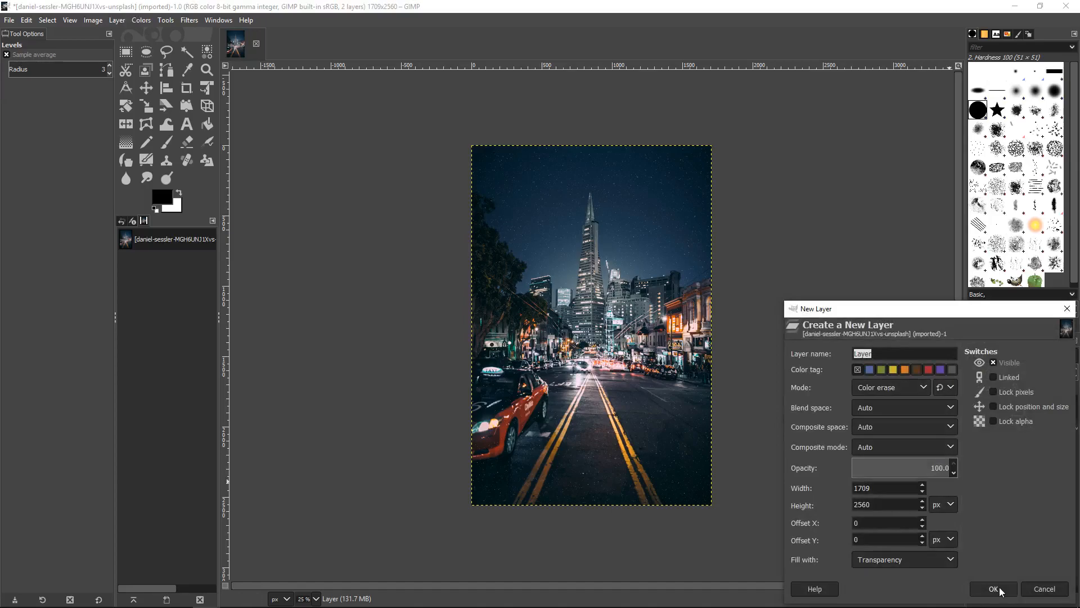
{"action": "left_click", "coordinate": [900, 388]}
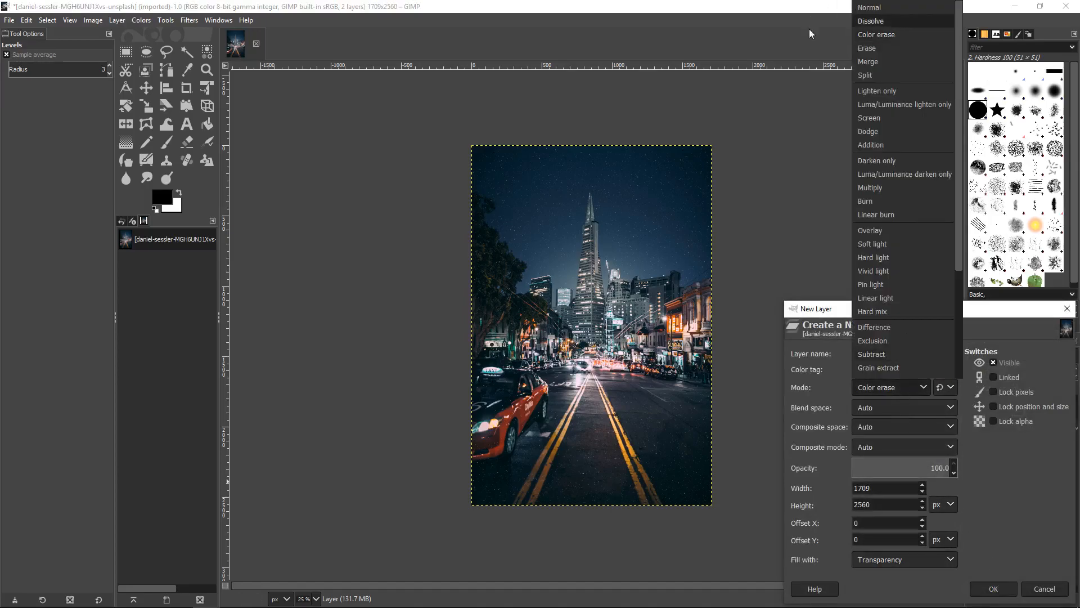
{"action": "left_click", "coordinate": [892, 8]}
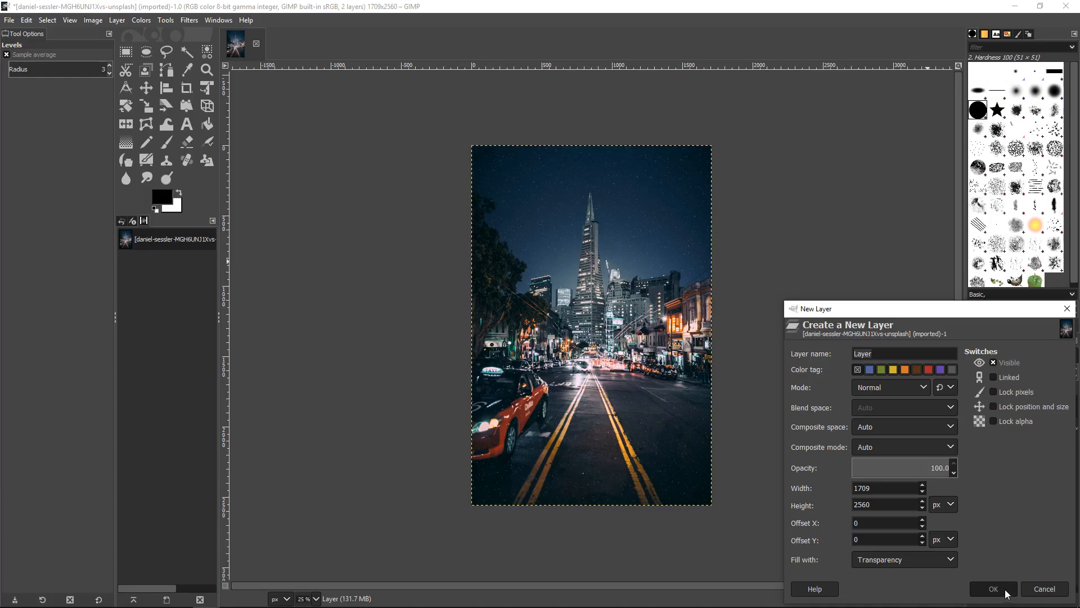
{"action": "left_click", "coordinate": [993, 588]}
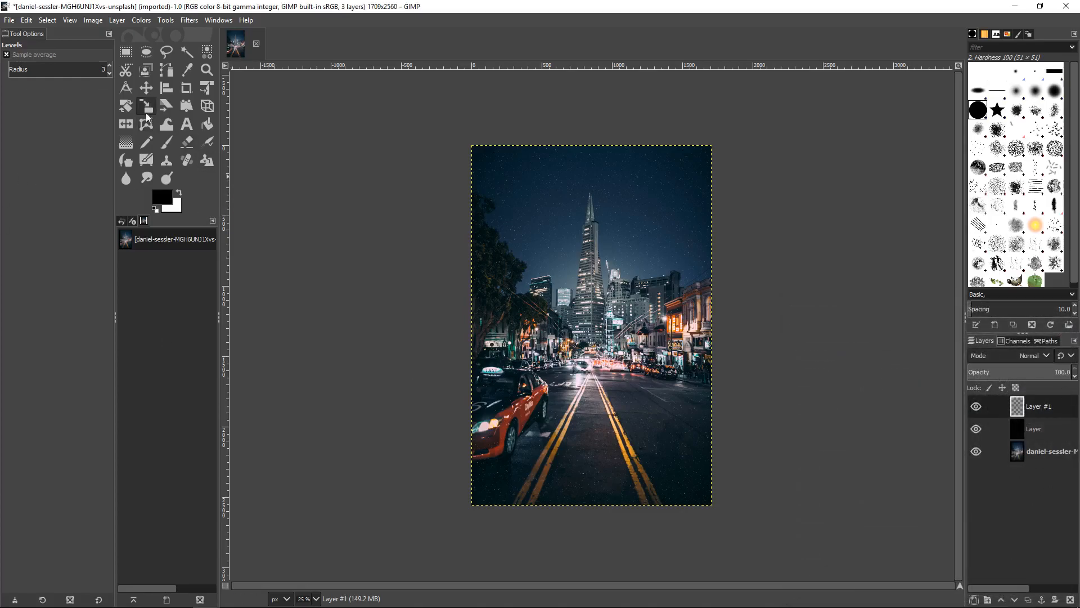
{"action": "left_click", "coordinate": [208, 125]}
{"action": "left_click", "coordinate": [663, 342]}
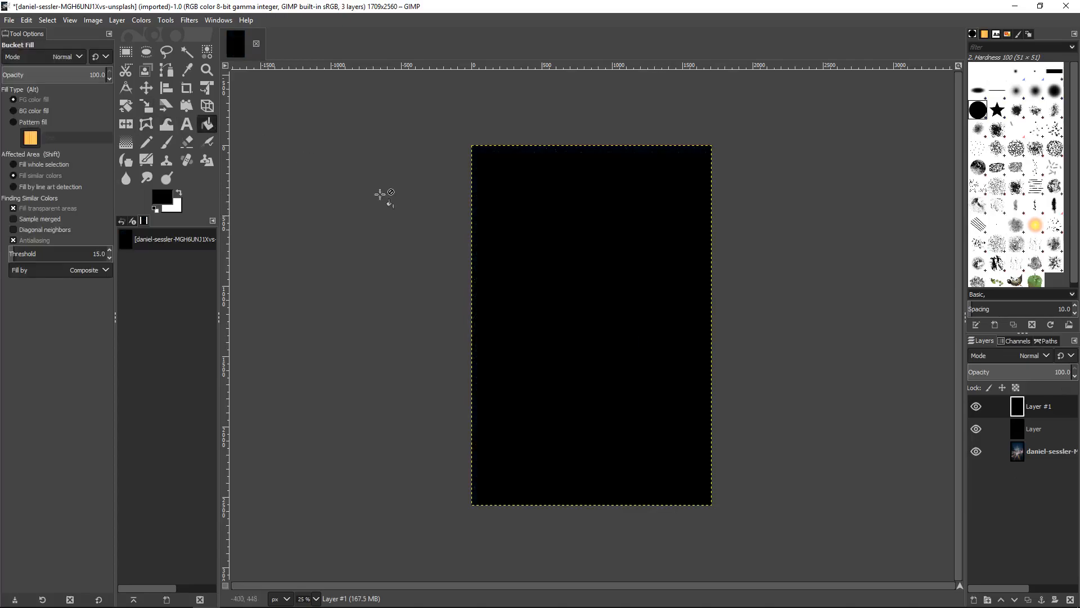
Apply HSV Noise to the second black layer with Dulling 1 and Value at its maximum
{"action": "left_click", "coordinate": [192, 21]}
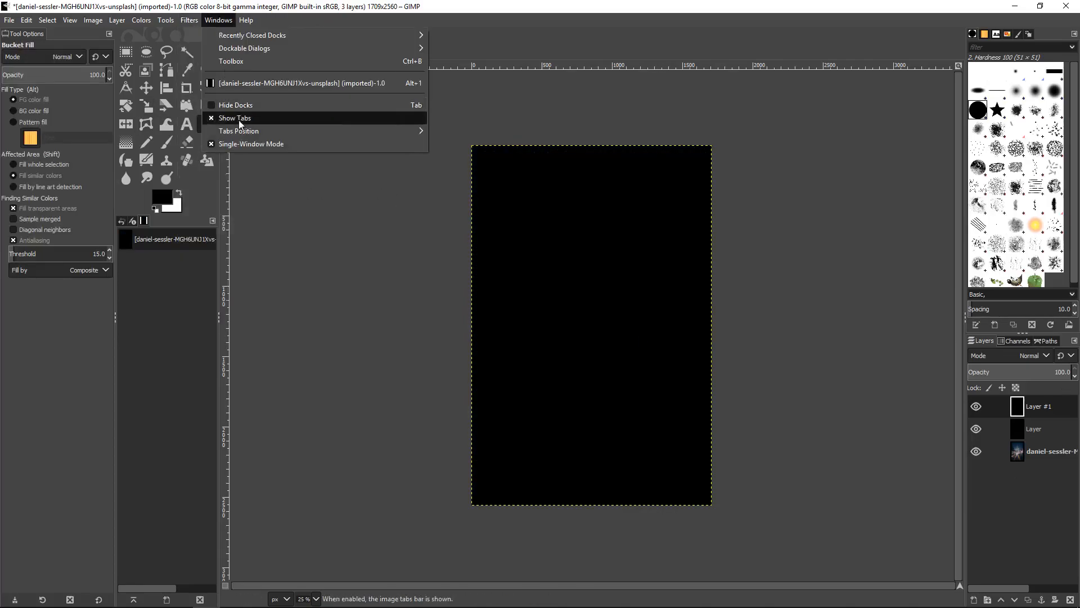
{"action": "mouse_move", "coordinate": [218, 150]}
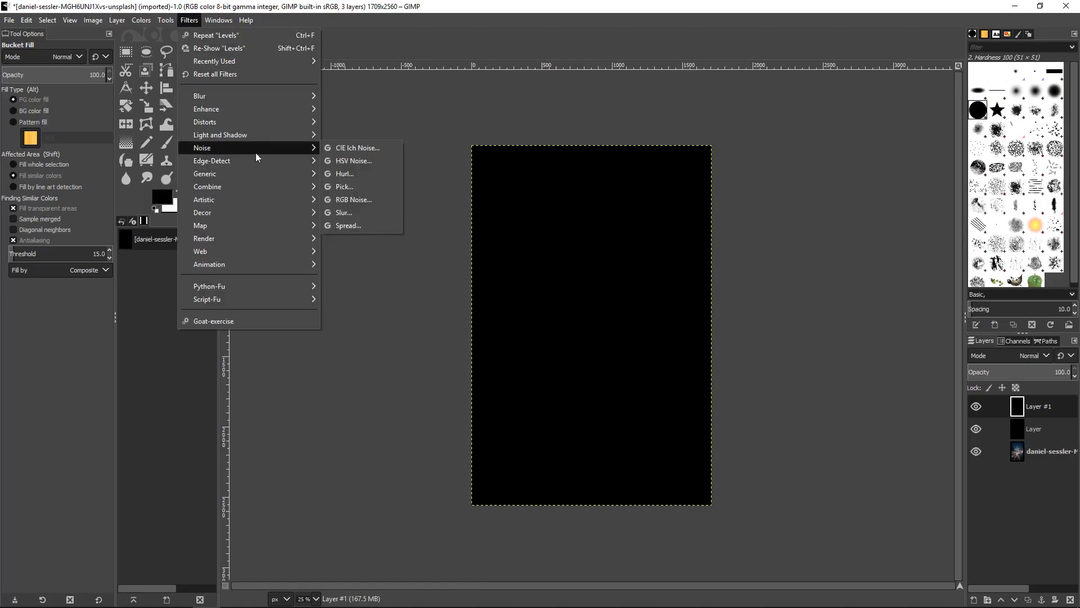
{"action": "left_click", "coordinate": [381, 160]}
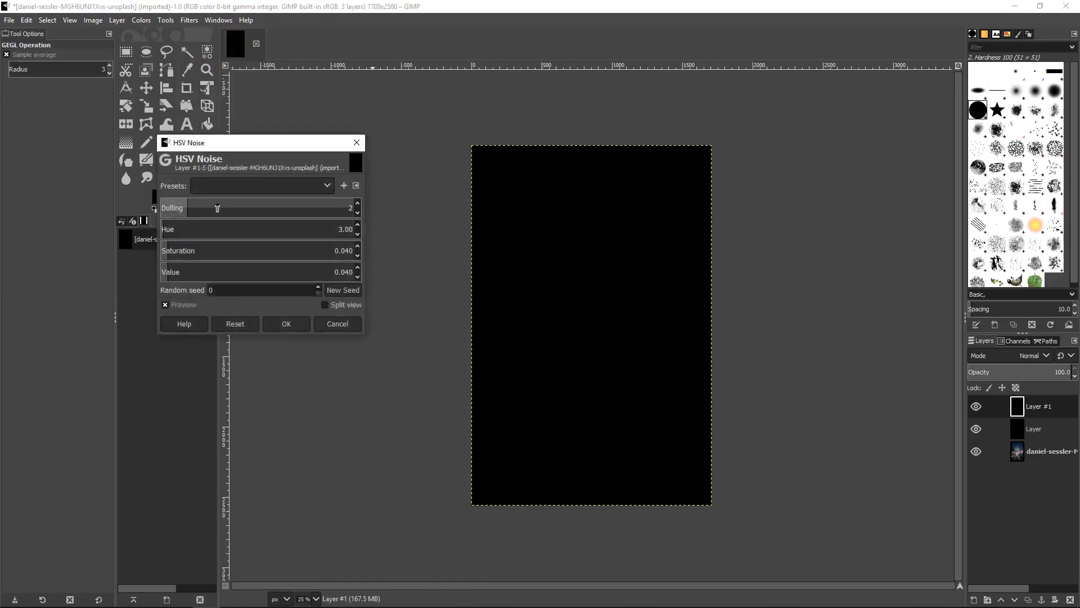
{"action": "left_click", "coordinate": [163, 208]}
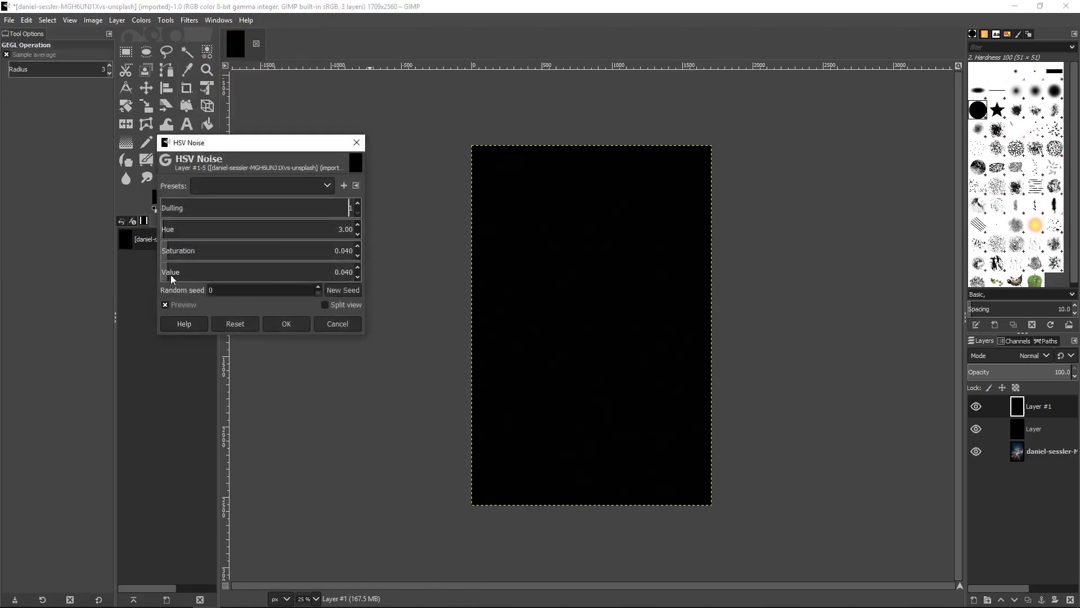
{"action": "left_click_drag", "start_coordinate": [185, 267], "coordinate": [830, 141]}
{"action": "left_click", "coordinate": [293, 326]}
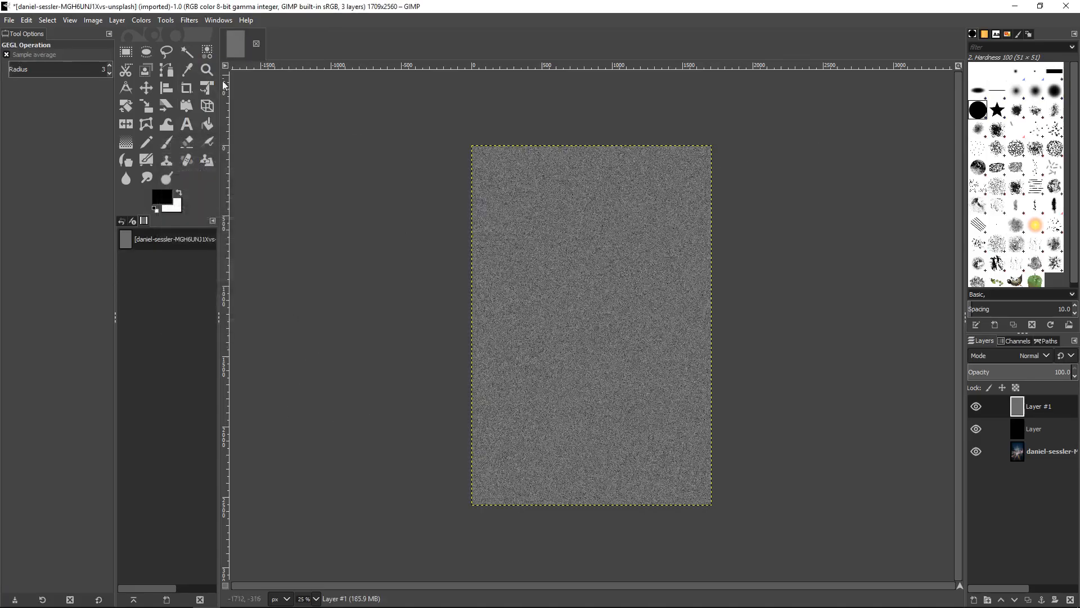
Soften the noise on the top black layer with a slight Gaussian Blur
{"action": "left_click", "coordinate": [188, 20]}
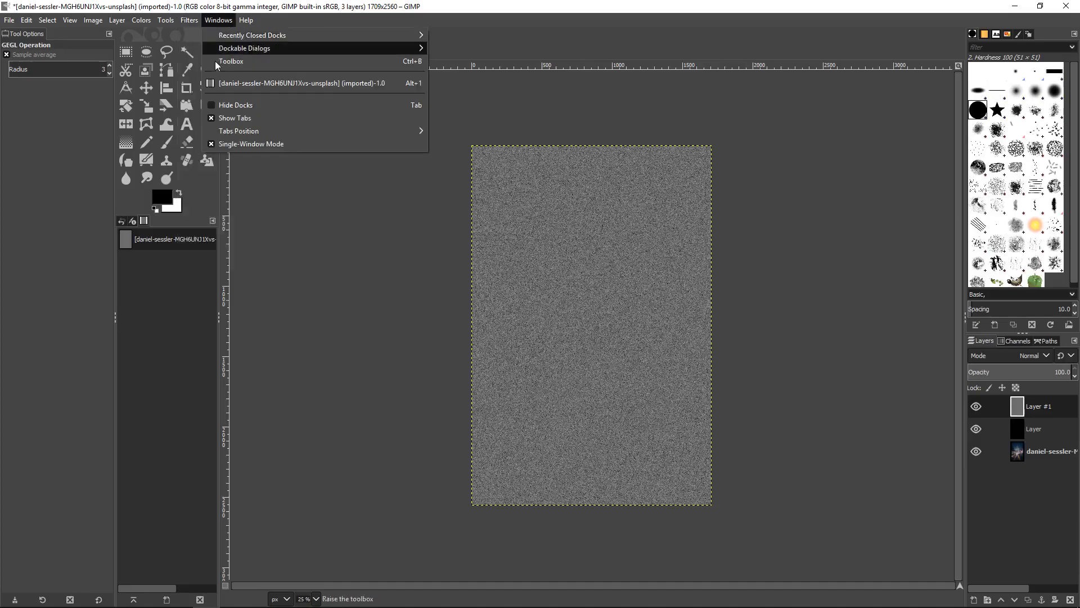
{"action": "mouse_move", "coordinate": [208, 97]}
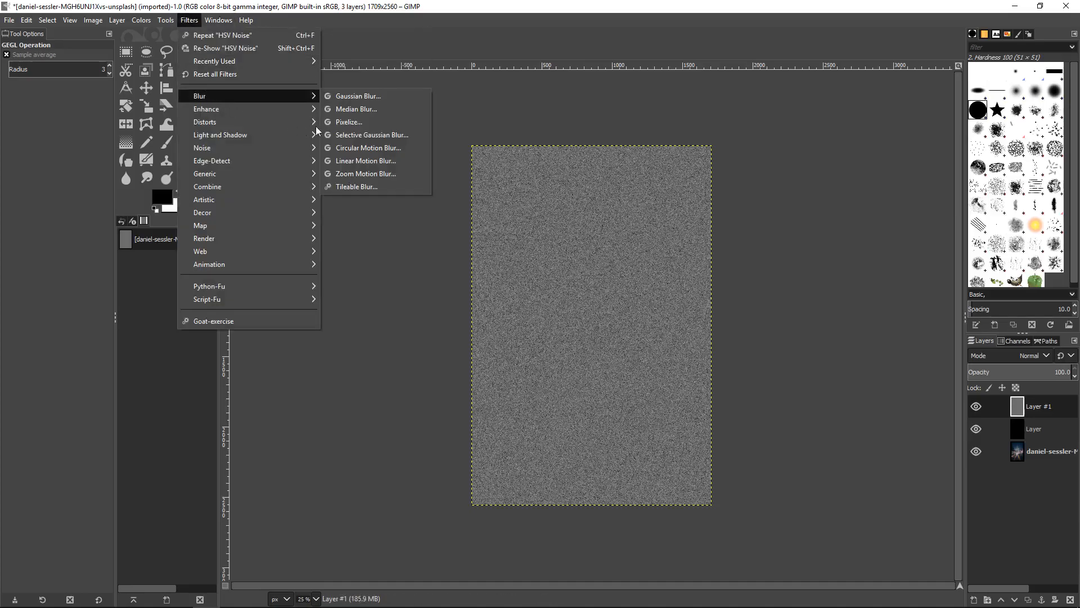
{"action": "left_click", "coordinate": [371, 97]}
{"action": "scroll", "coordinate": [342, 208], "scroll_direction": "up", "scroll_amount": 7}
{"action": "scroll", "coordinate": [342, 209], "scroll_direction": "down", "scroll_amount": 8}
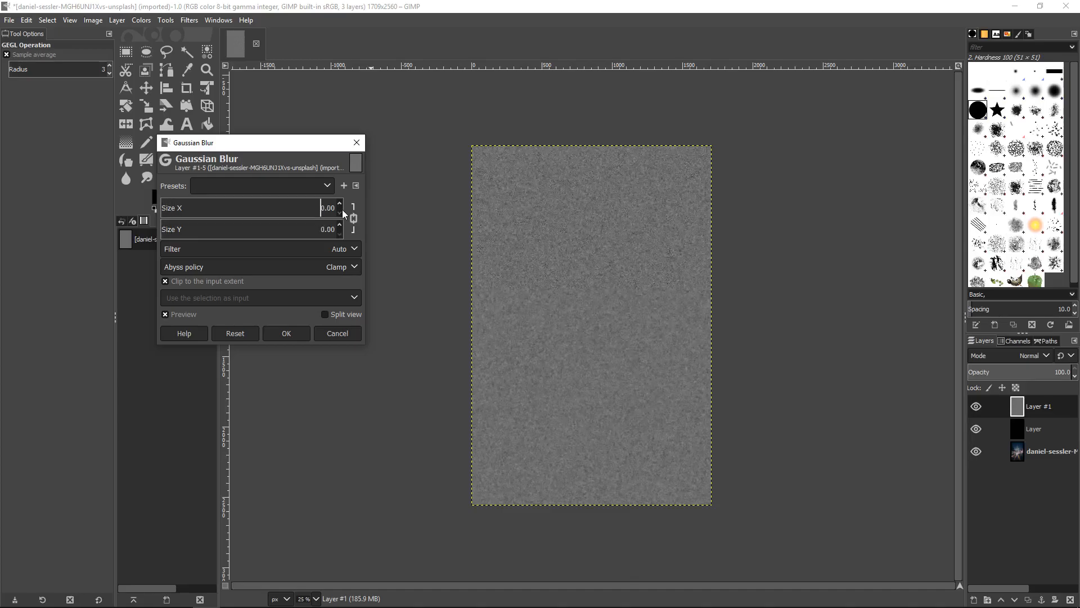
{"action": "left_click", "coordinate": [300, 332]}
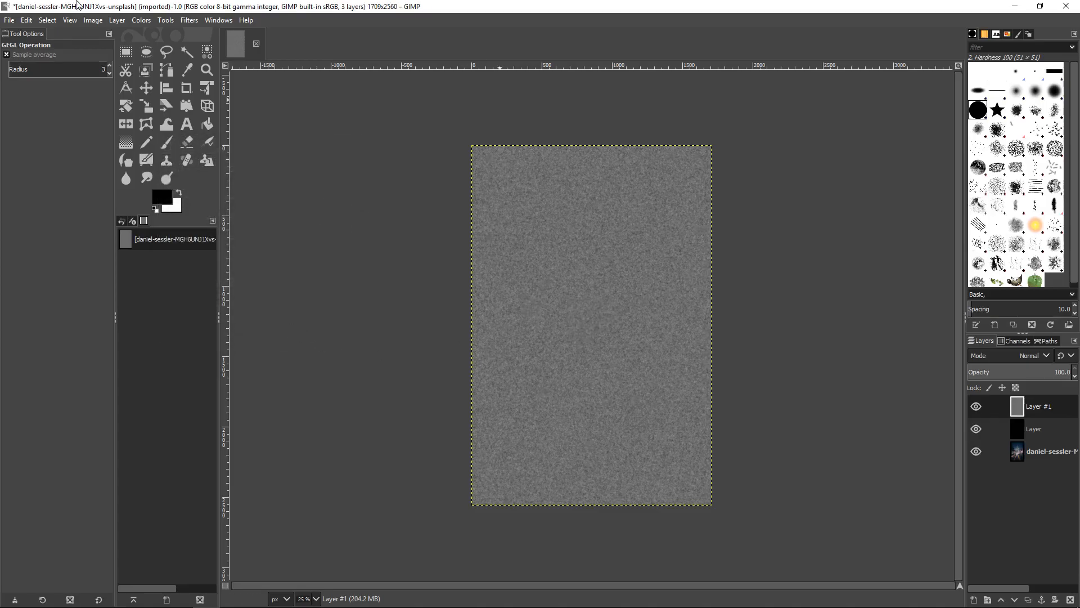
Adjust the top noise layer's Levels, setting the input black point to 97, gamma to 0.69 and white point to 151
{"action": "left_click", "coordinate": [143, 20]}
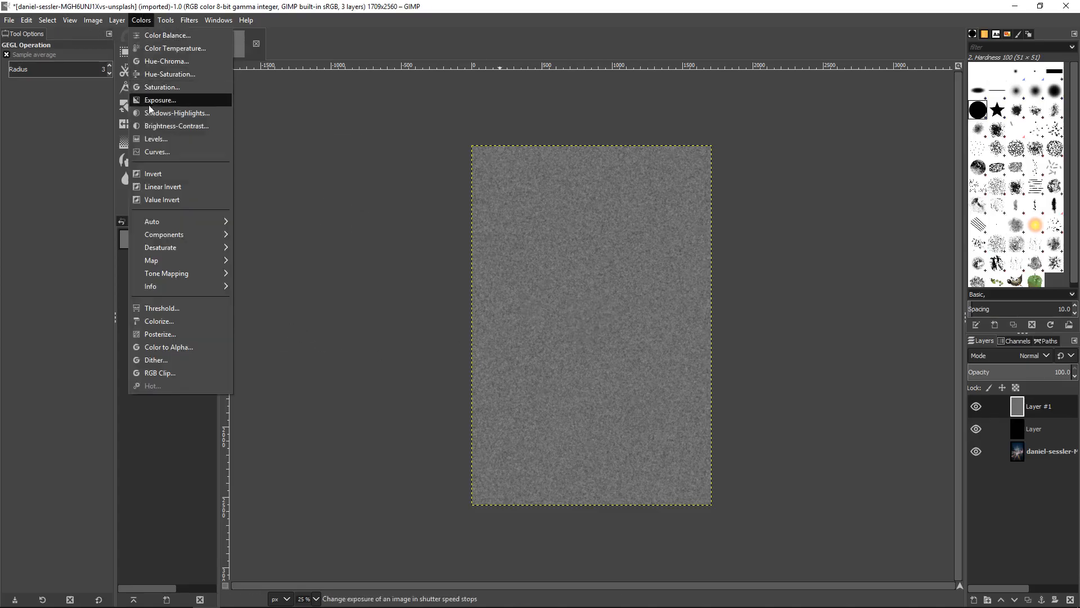
{"action": "left_click", "coordinate": [174, 139]}
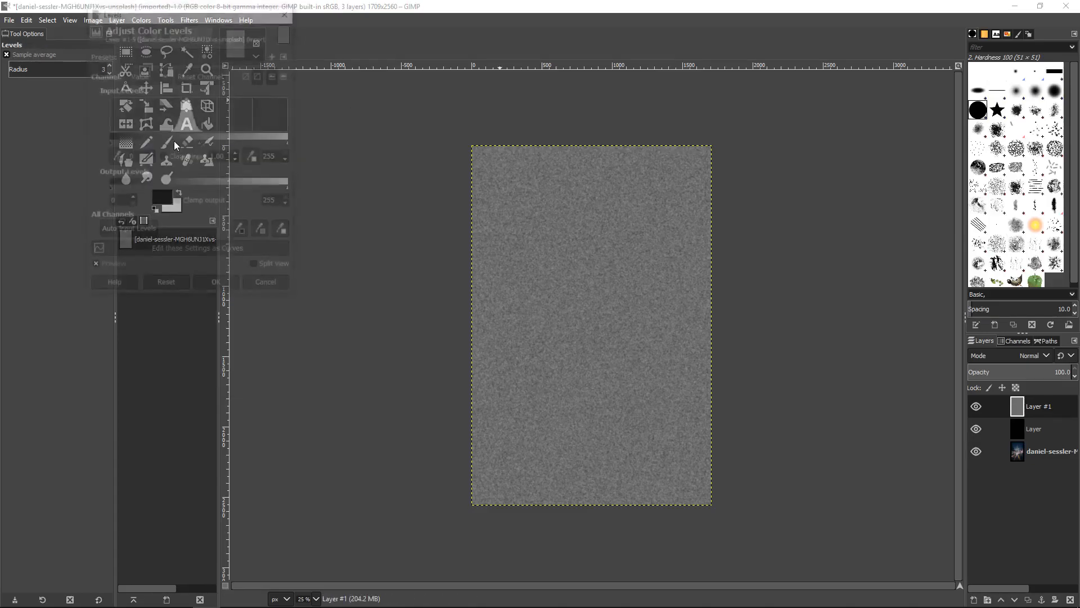
{"action": "left_click_drag", "start_coordinate": [117, 140], "coordinate": [178, 137]}
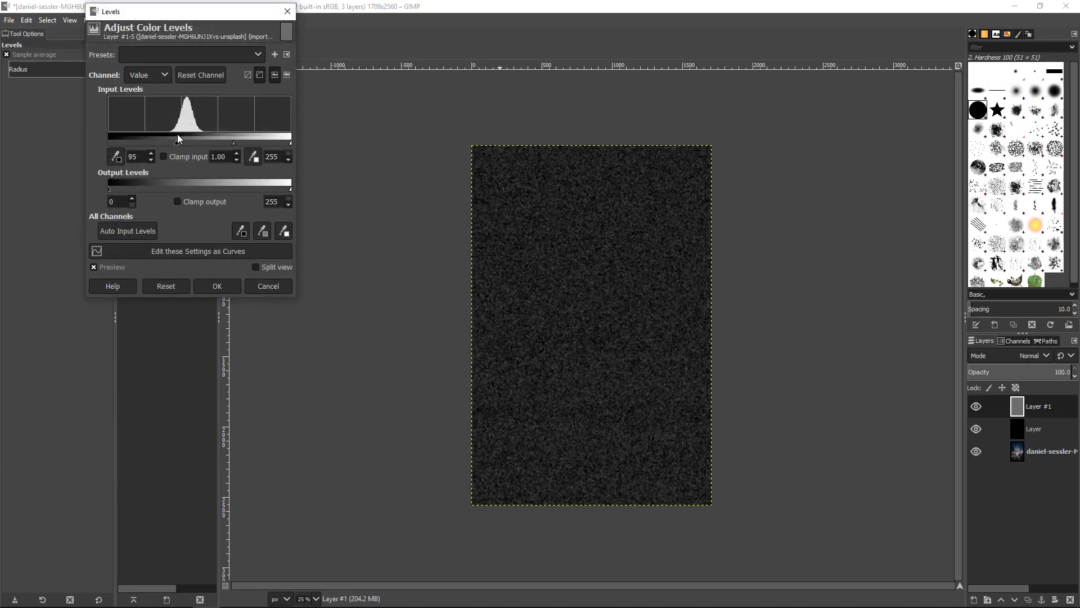
{"action": "left_click_drag", "start_coordinate": [277, 142], "coordinate": [200, 145]}
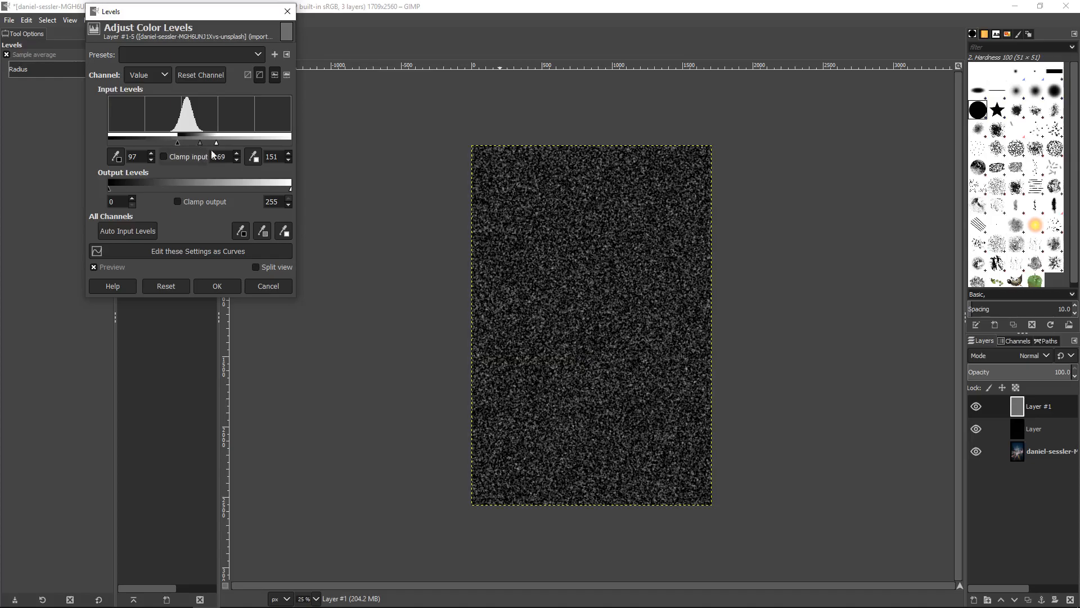
{"action": "left_click", "coordinate": [225, 286]}
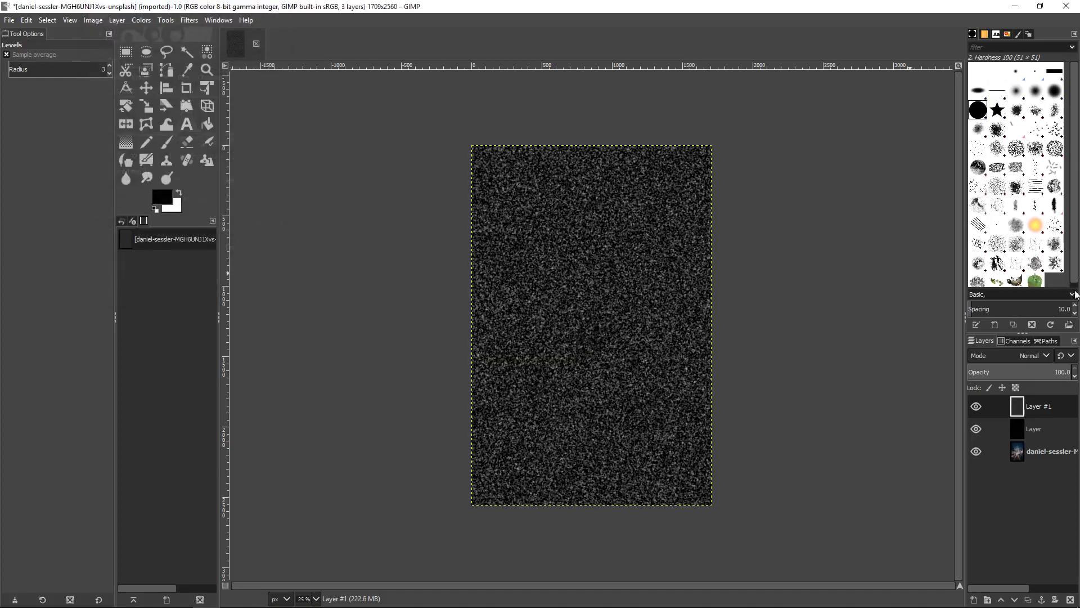
Set the top star layer's blend mode to Screen and lower its opacity to about 26 percent
{"action": "left_click", "coordinate": [1027, 357]}
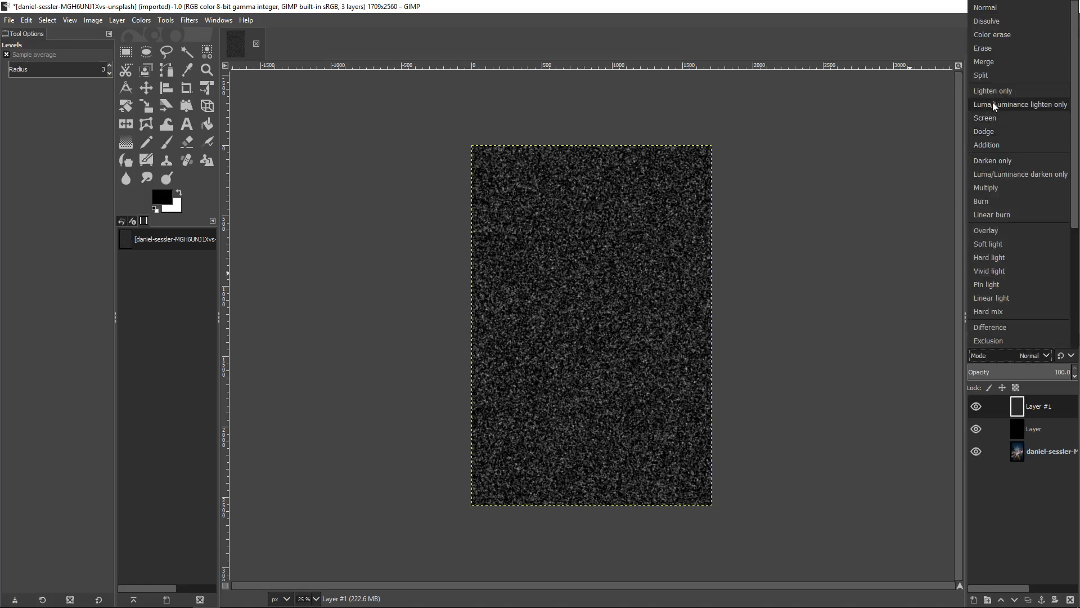
{"action": "left_click", "coordinate": [997, 118]}
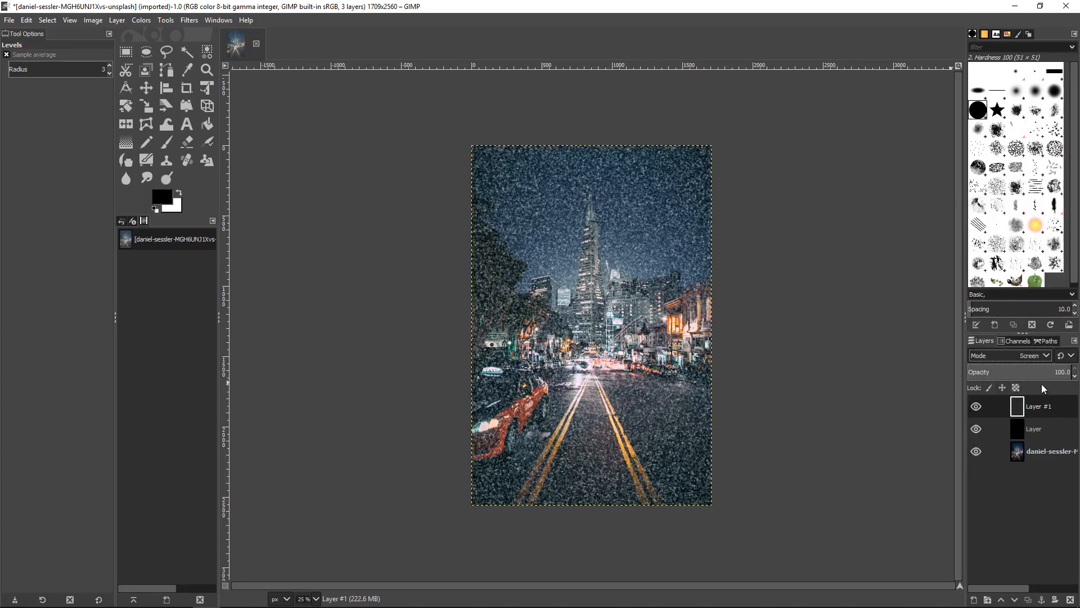
{"action": "left_click_drag", "start_coordinate": [1060, 375], "coordinate": [698, 405]}
{"action": "left_click_drag", "start_coordinate": [1042, 373], "coordinate": [995, 373]}
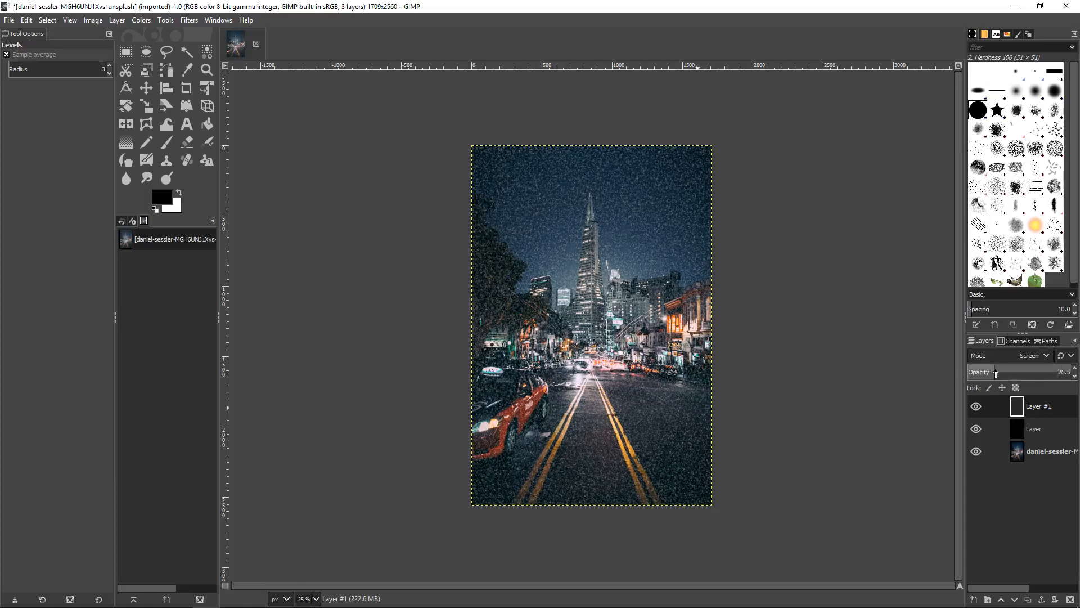